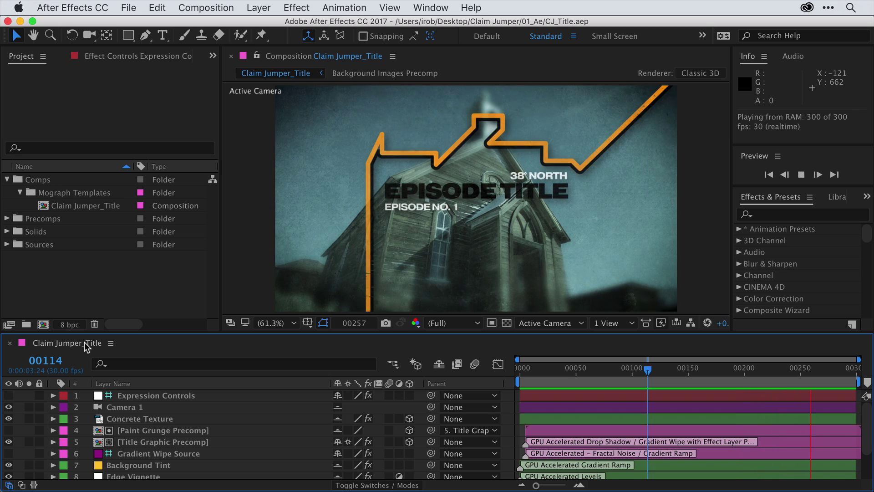
Step: Halt the Claim_Jumper_Title RAM preview and park the playhead at frame 00114
left_click_drag(648, 369, 647, 370)
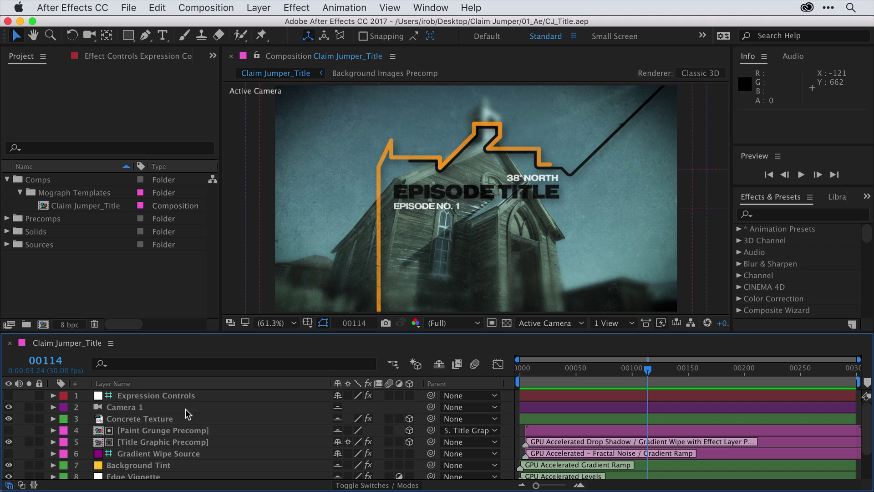
Step: Show the Expression Controls layer's Episode Number and Graphic Style effects in Effect Controls
left_click(177, 396)
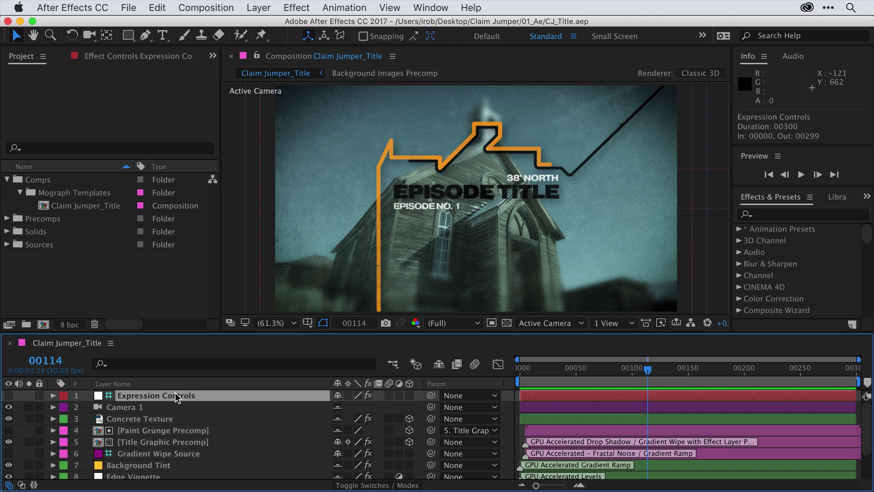
key("F3")
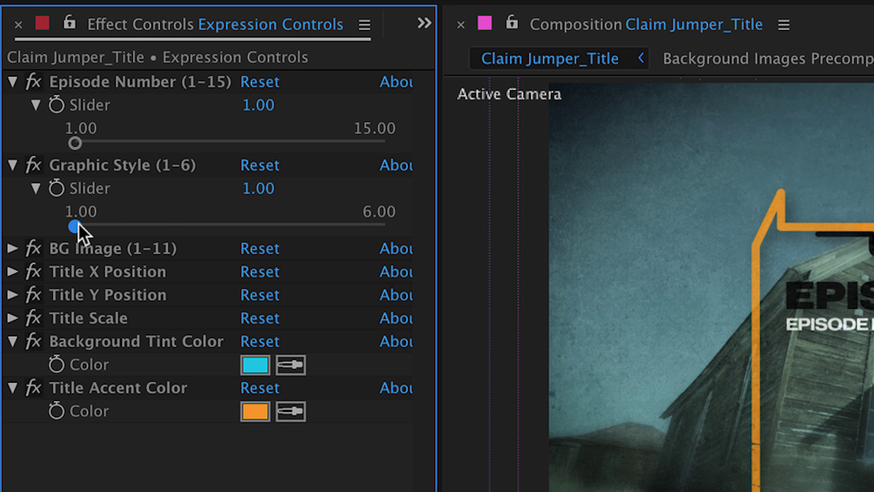
Step: Set Graphic Style (1-6) to 6.00, giving the title its orange arrow-framed layout
left_click_drag(78, 223, 402, 221)
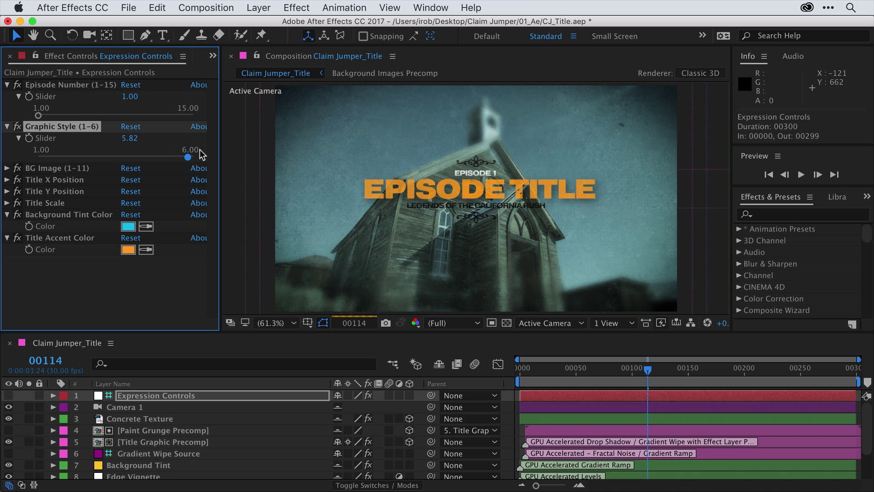
left_click_drag(200, 155, 207, 155)
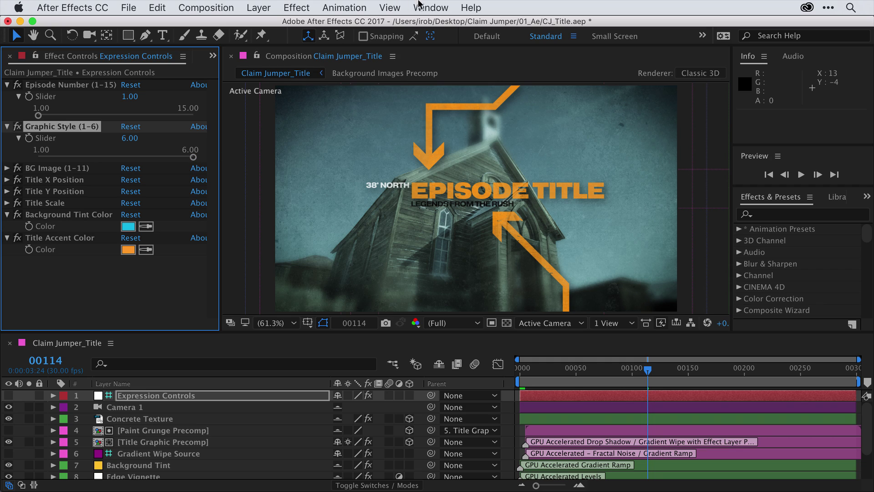
Step: Switch to the Essential Graphics workspace and review the Claim Jumper Show Title name and Claim Jumper_Title master
left_click(433, 5)
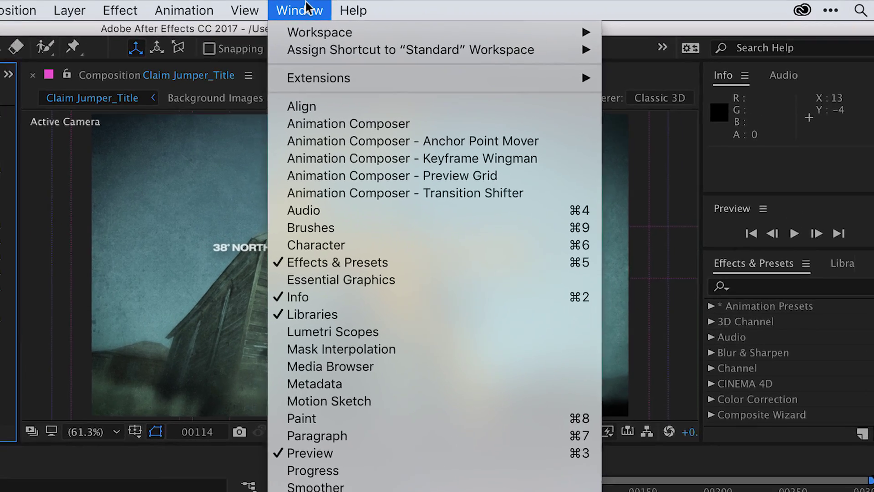
mouse_move(321, 39)
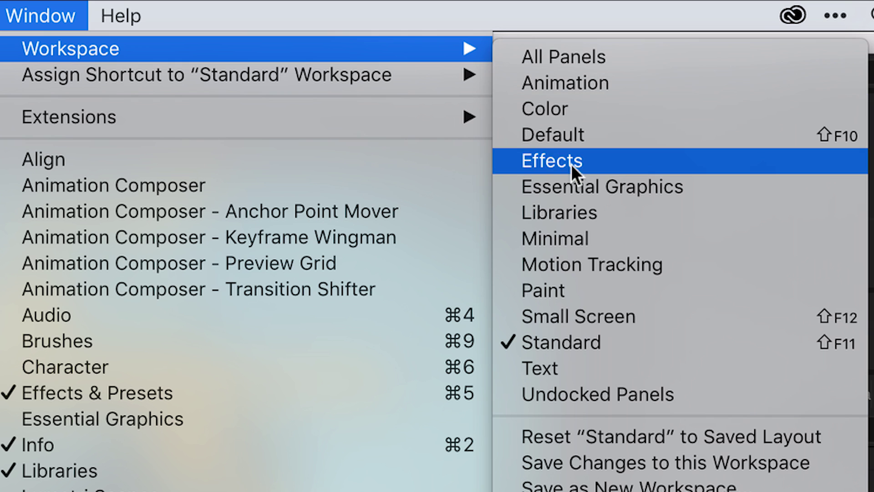
left_click(571, 179)
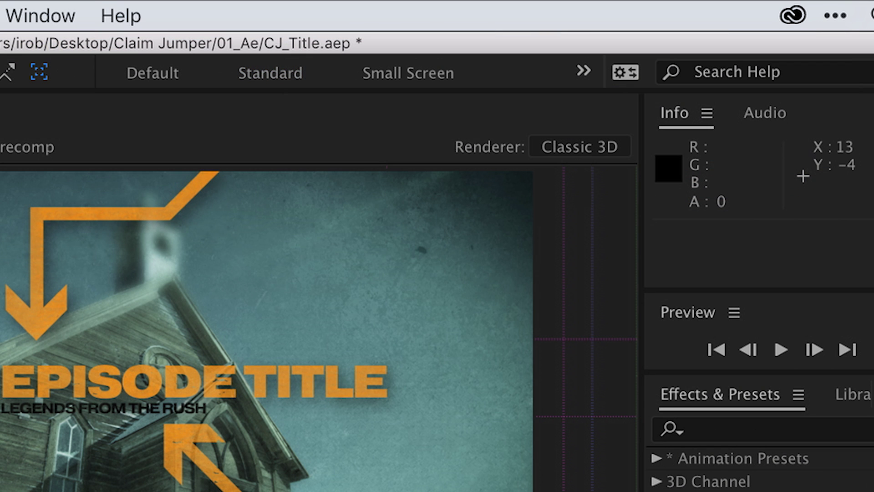
left_click(581, 73)
key("Escape")
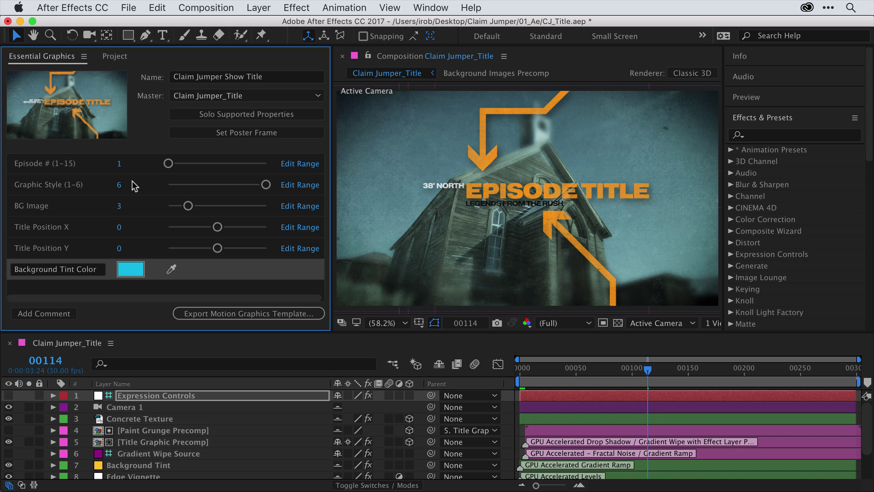
left_click(274, 74)
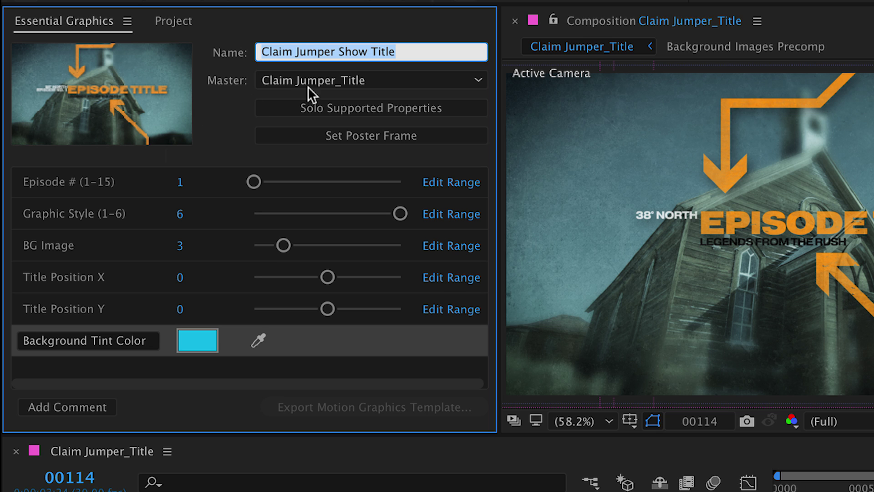
left_click(466, 83)
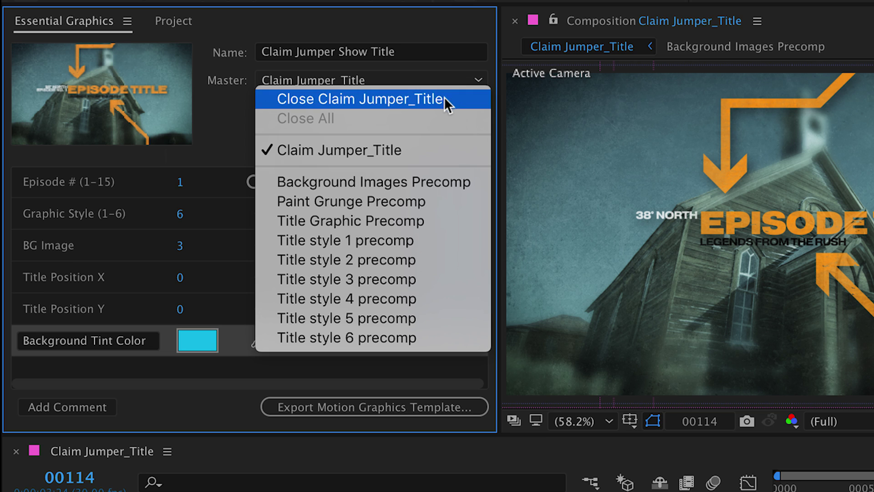
Step: Keep Claim Jumper_Title as master, solo supported properties, and reveal Episode Title Text's Source Text
left_click(419, 151)
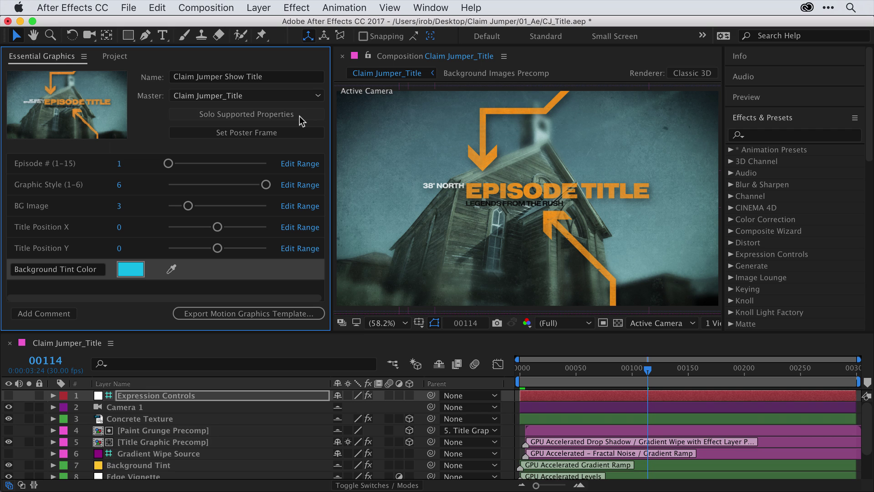
left_click(450, 110)
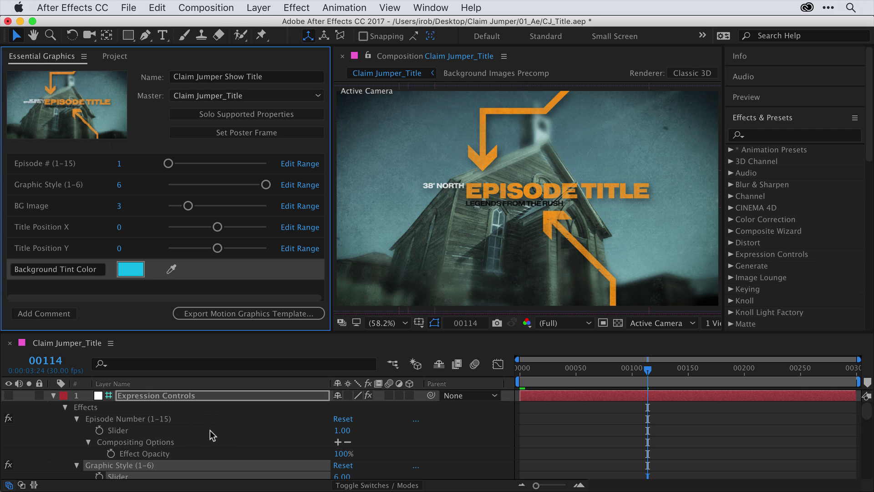
scroll(209, 430, "down", 10)
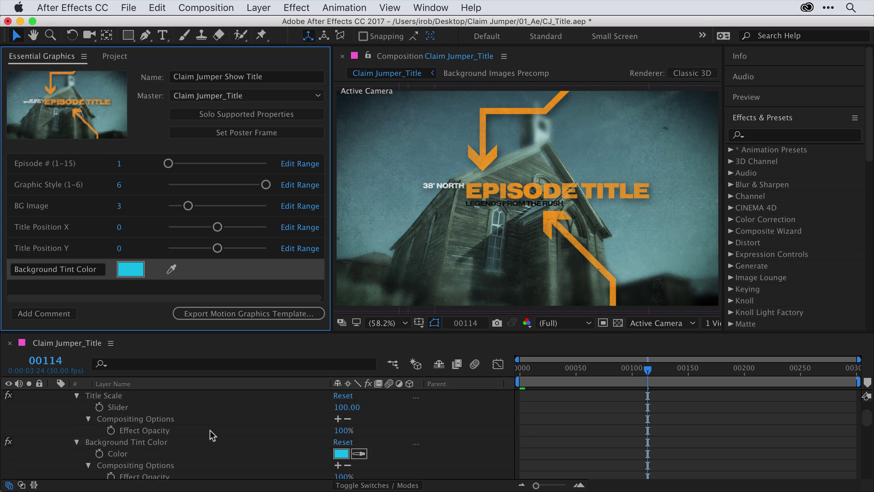
scroll(210, 431, "down", 15)
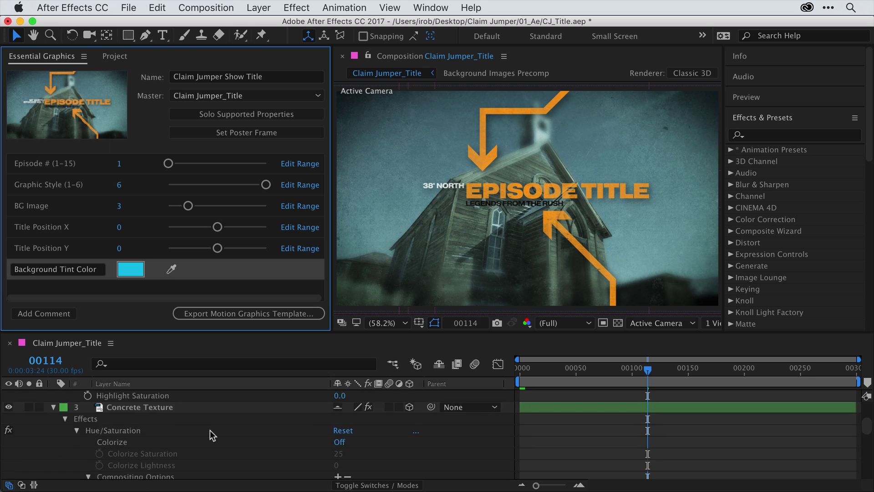
scroll(209, 431, "down", 10)
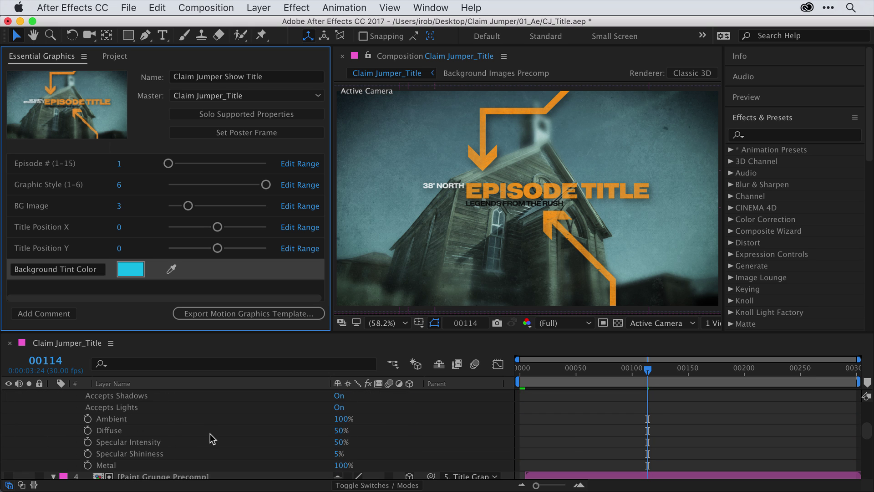
scroll(210, 435, "down", 15)
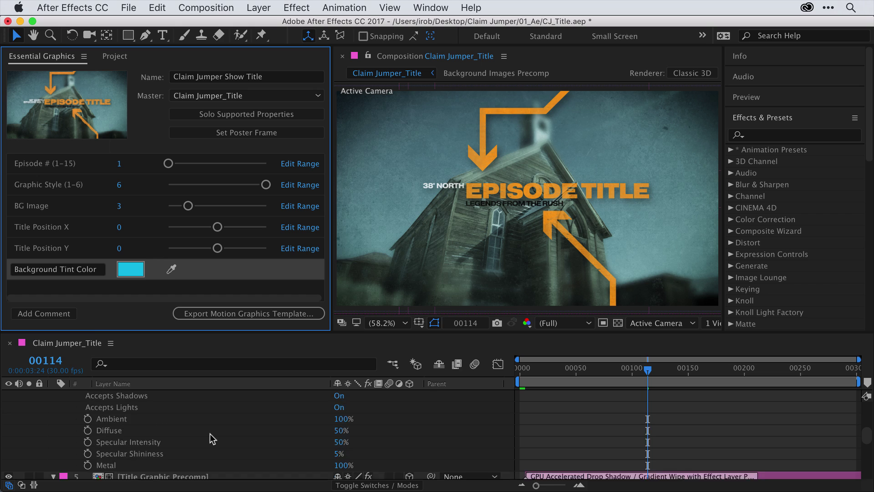
scroll(210, 433, "down", 15)
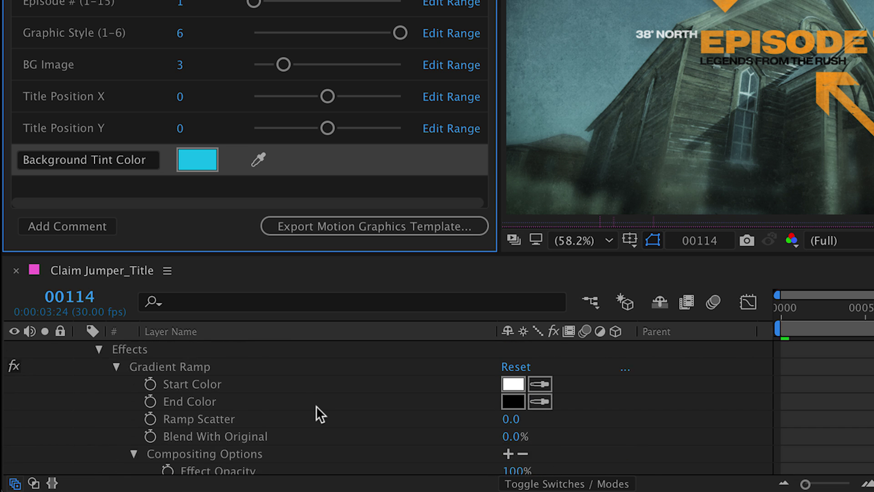
scroll(317, 407, "down", 15)
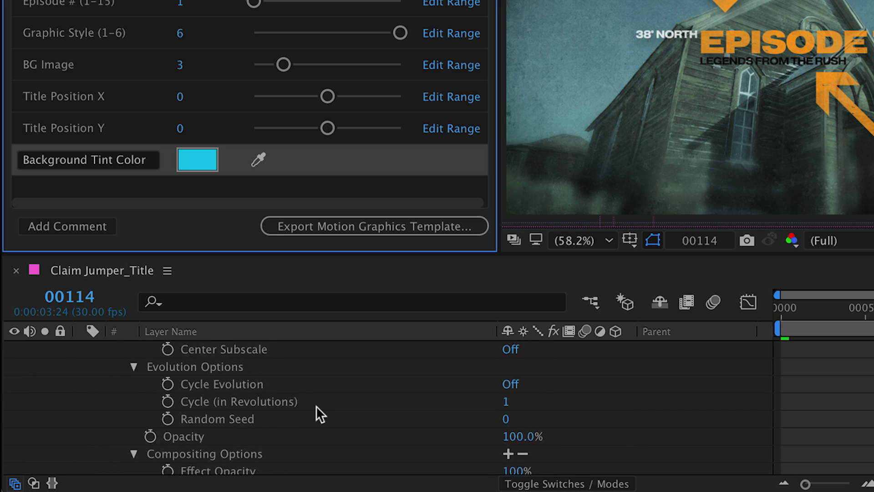
scroll(316, 406, "down", 15)
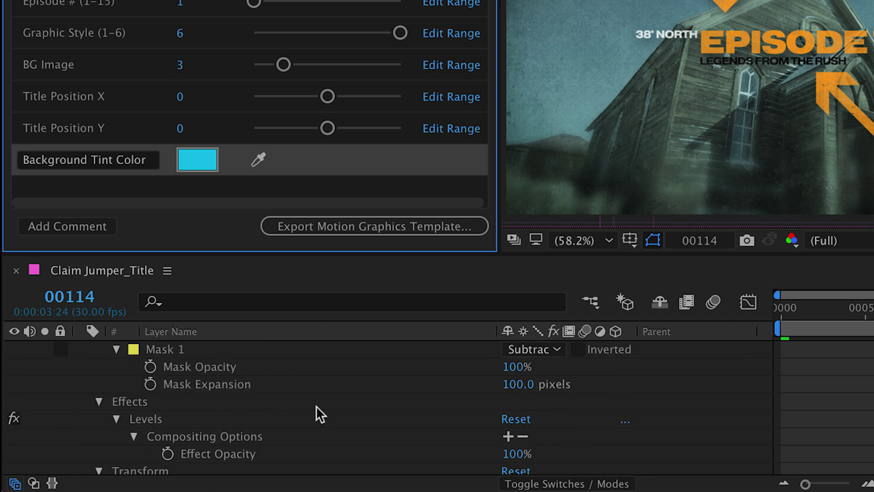
scroll(316, 405, "down", 10)
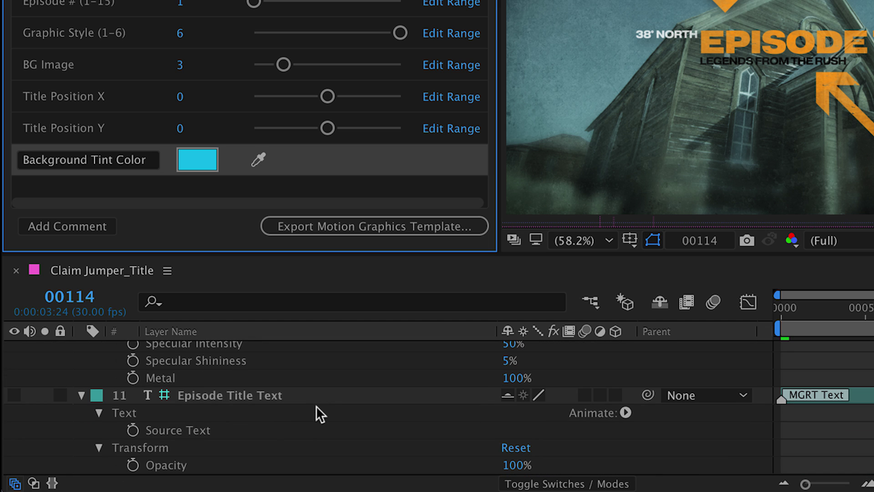
left_click(129, 412)
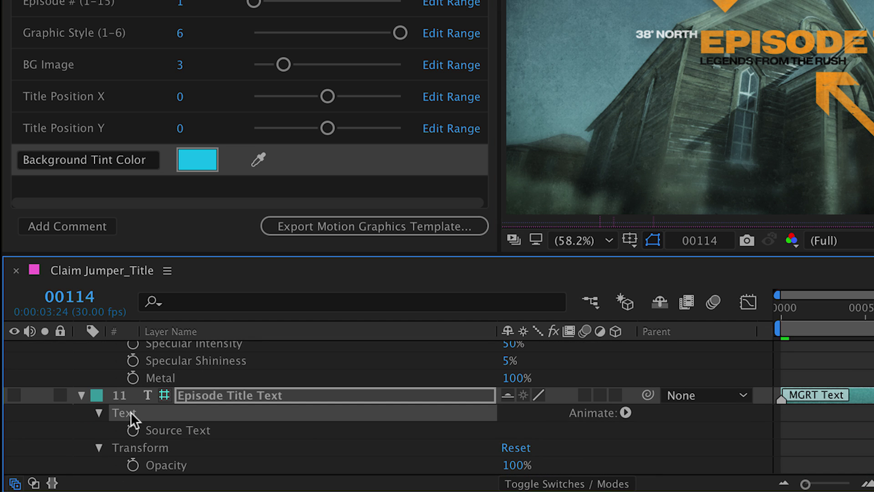
left_click(168, 431)
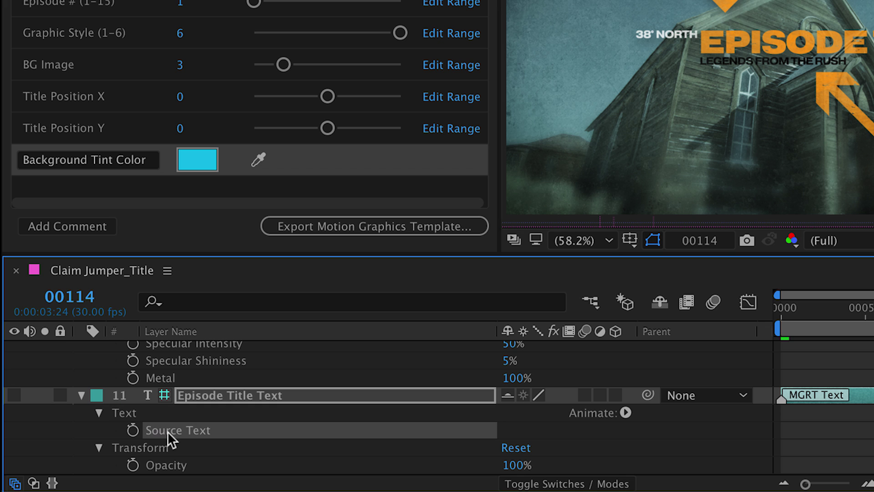
Step: Add Source Text as a template control below Graphic Style, named 'Title text'
mouse_move(168, 431)
left_mouse_down()
mouse_move(149, 316)
mouse_move(157, 166)
mouse_move(136, 18)
mouse_move(136, 41)
left_mouse_up()
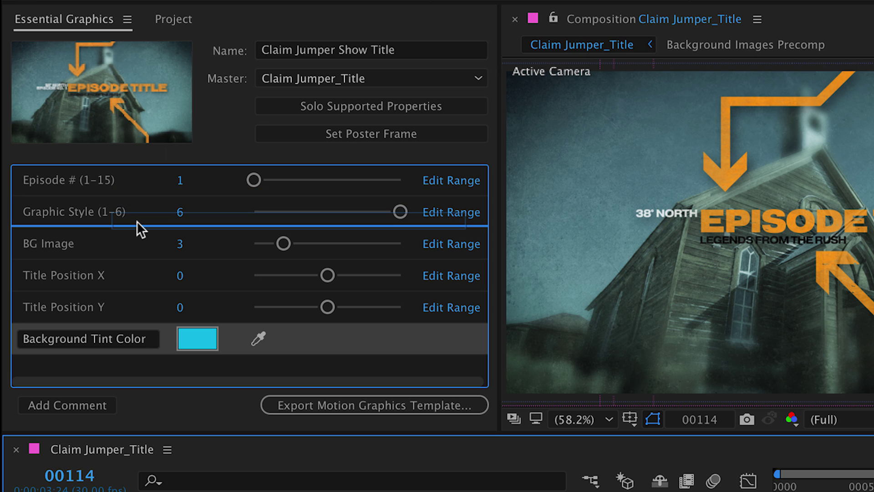
mouse_move(137, 220)
left_mouse_down()
mouse_move(129, 259)
mouse_move(132, 170)
left_mouse_up()
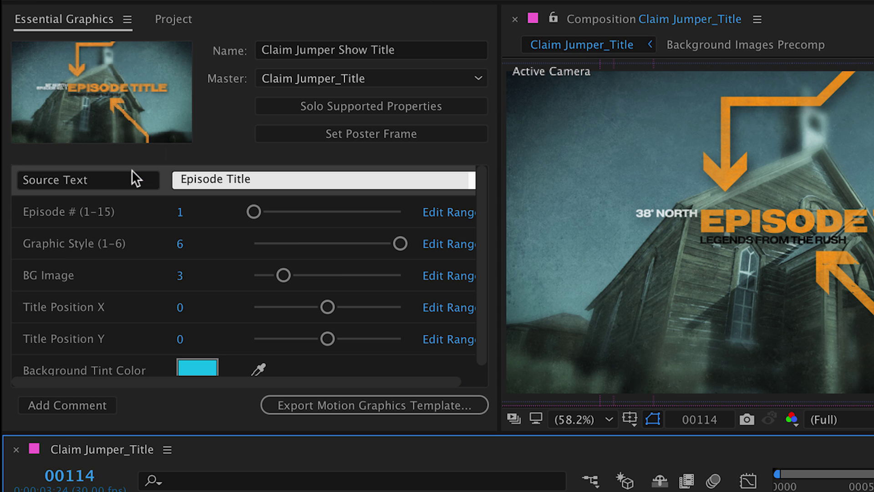
left_click(105, 179)
left_click(105, 178)
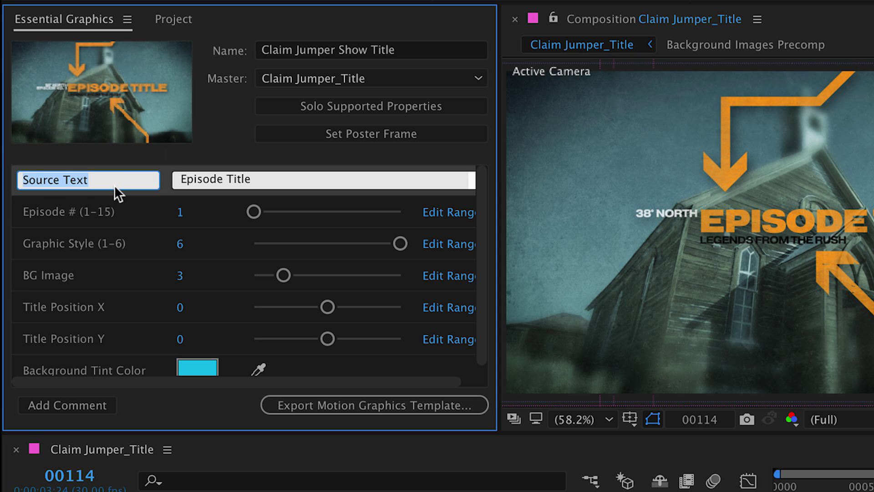
type("Tit")
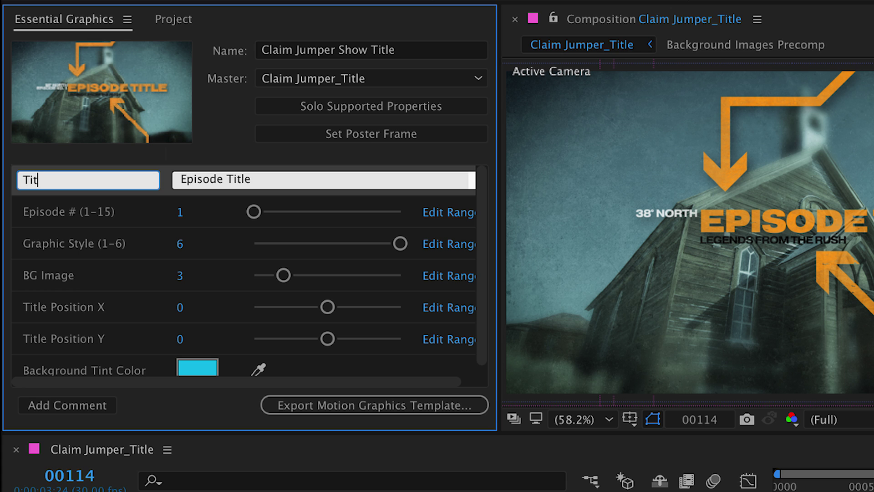
type("le texr")
key("BackSpace")
type("t")
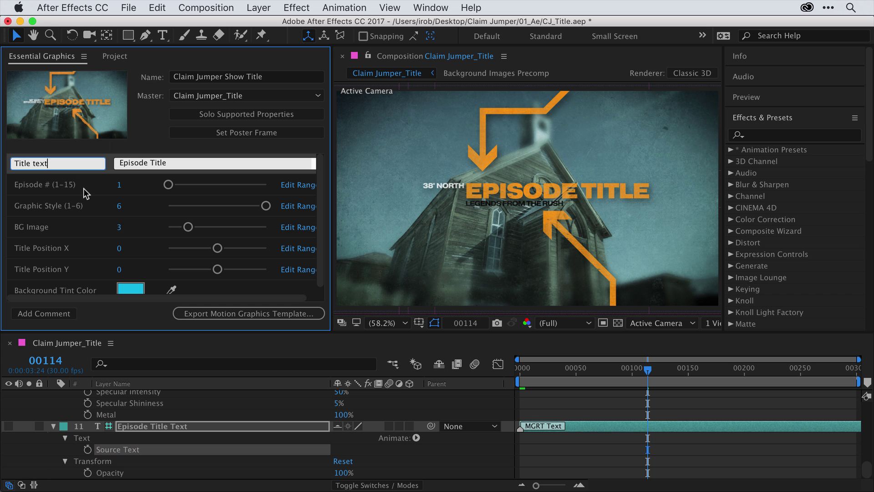
left_click(88, 191)
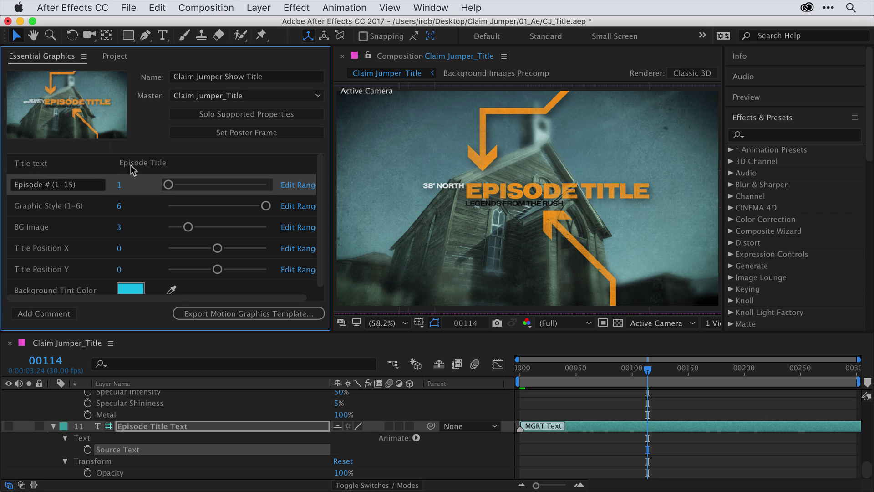
left_click(92, 208)
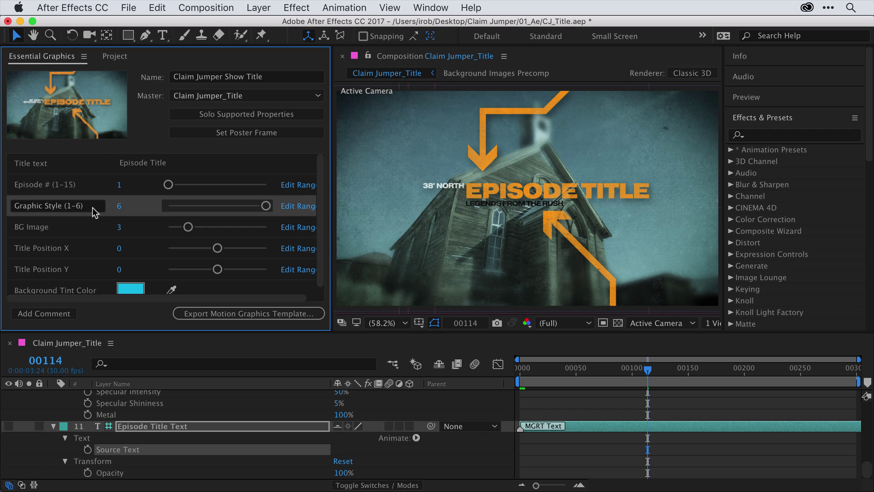
Step: Add the comment 'Use each background only once' directly beneath the BG Image control
left_click(43, 313)
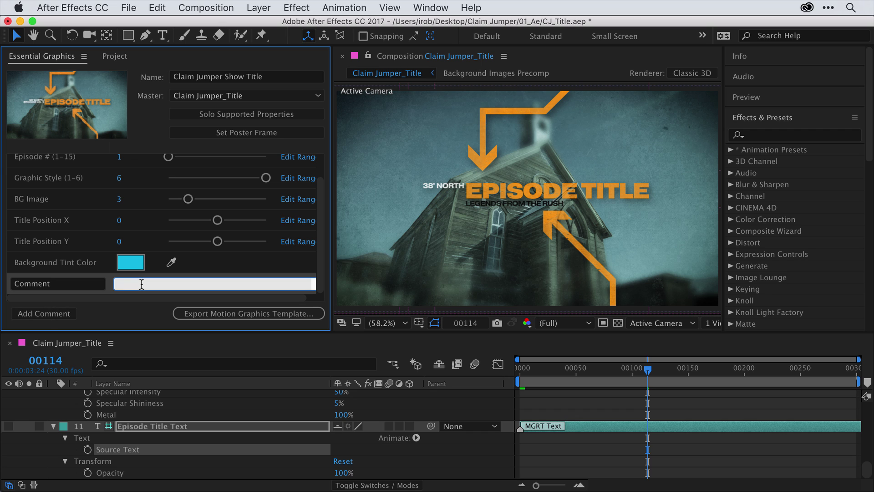
type("Use each background only once")
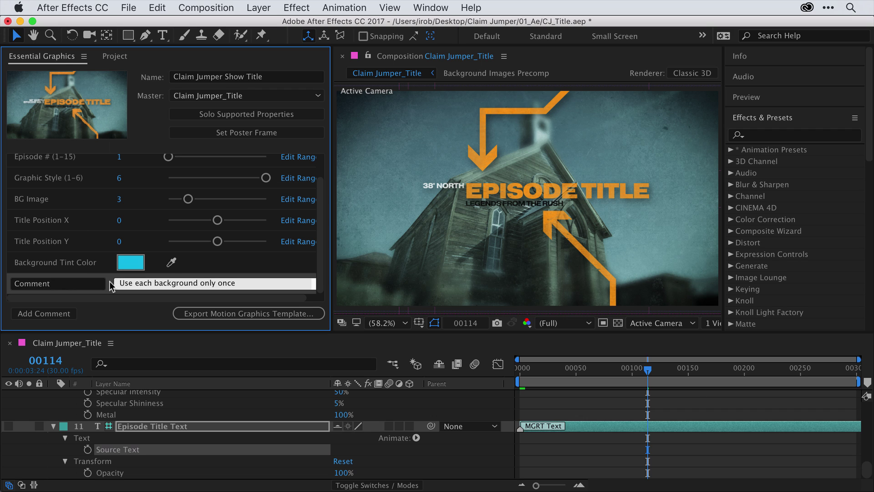
left_click_drag(113, 285, 74, 217)
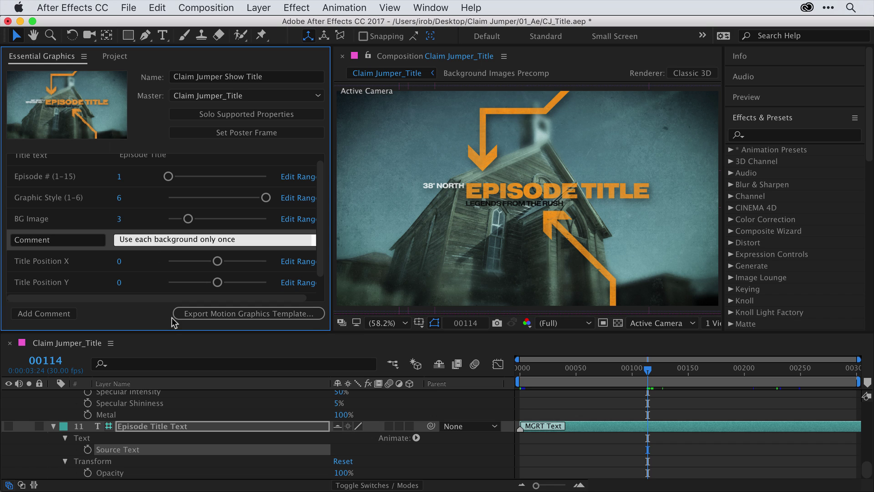
Step: Save the project and export Claim Jumper Show Title as a template to My Library
left_click(199, 314)
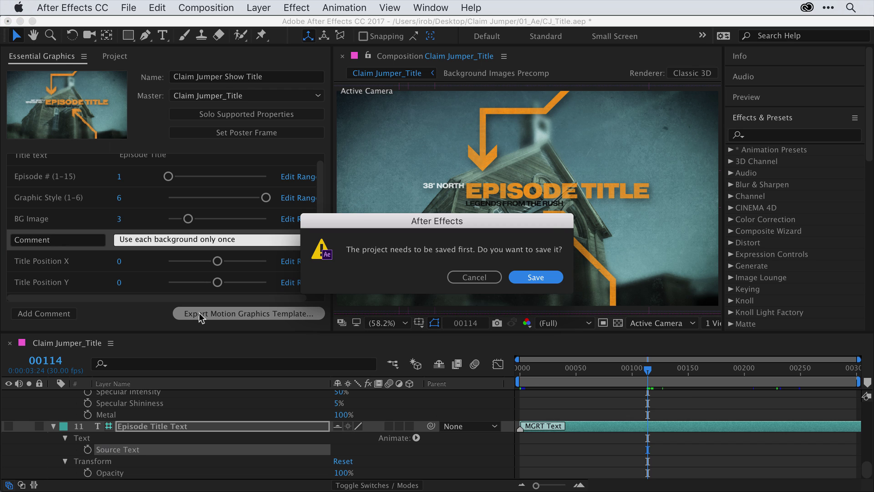
left_click(536, 277)
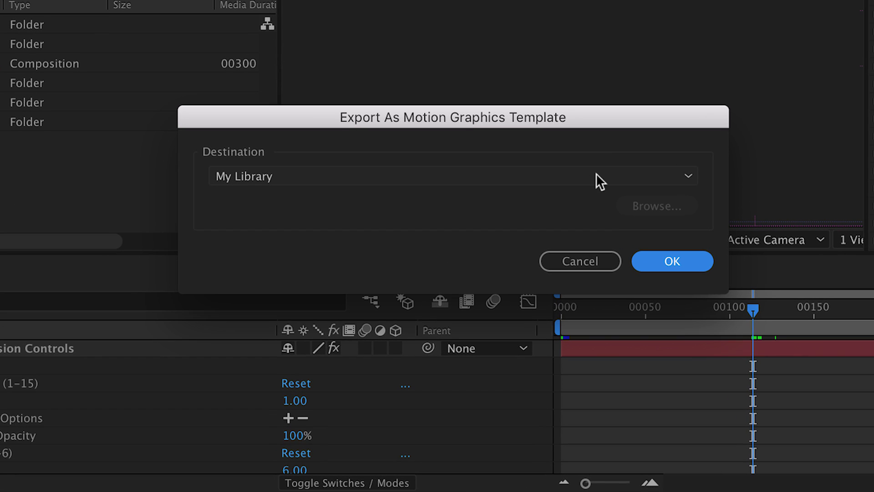
left_click(688, 182)
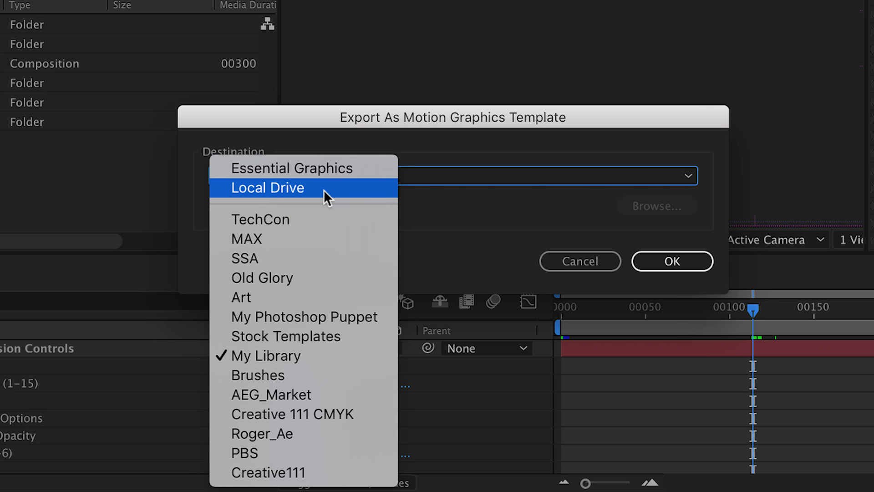
left_click(315, 355)
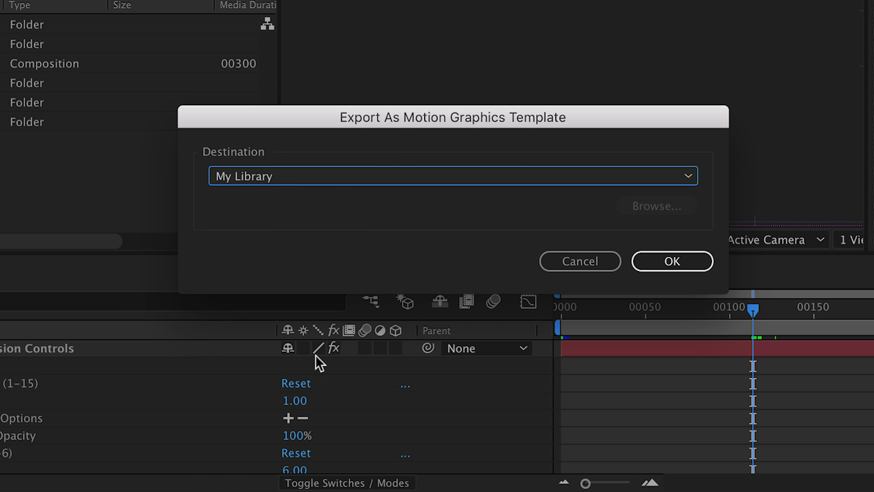
left_click(646, 262)
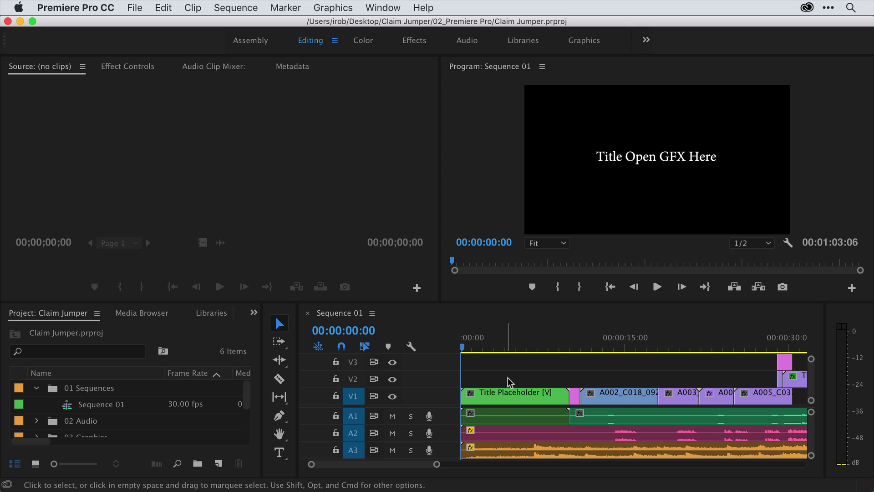
Step: Select the Title Placeholder clip and move Premiere Pro into the Graphics workspace
left_click(509, 396)
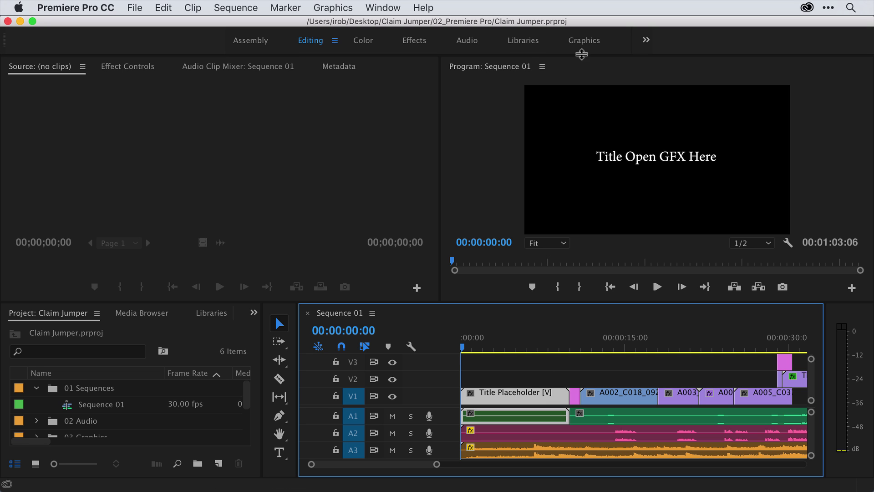
left_click(585, 40)
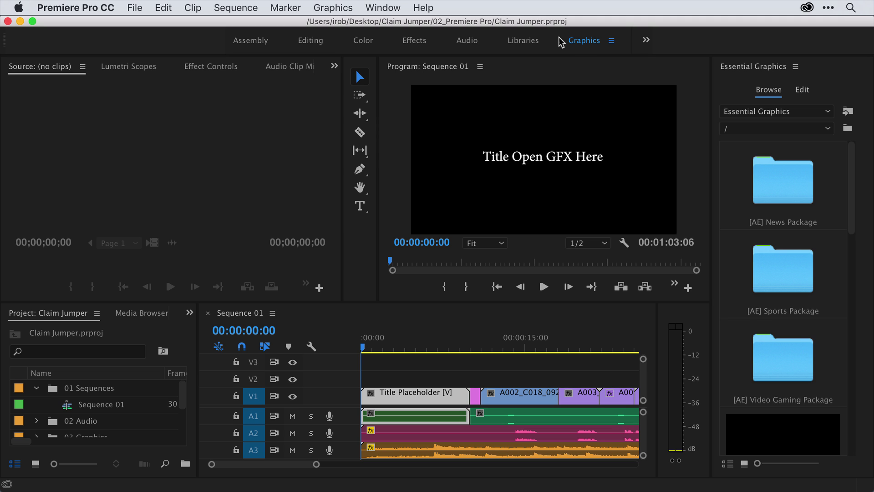
Step: Choose the Graphics workspace from the Window > Workspaces menu
left_click(387, 6)
mouse_move(392, 26)
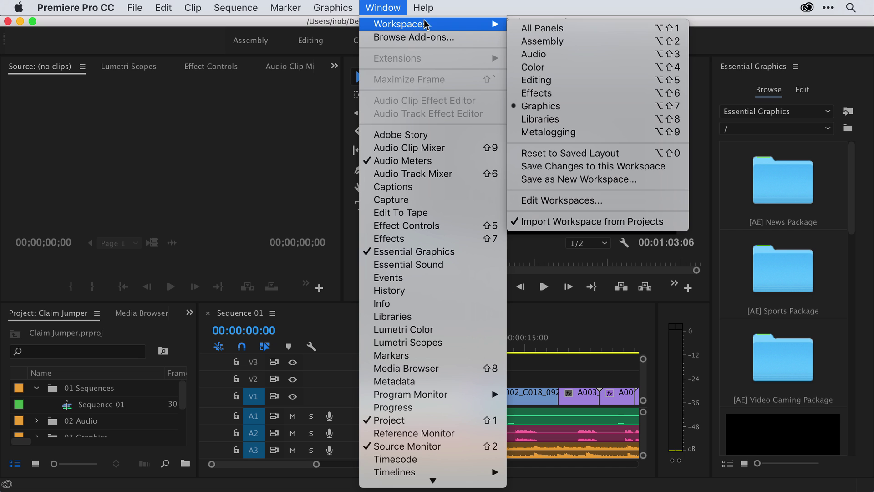
left_click(580, 109)
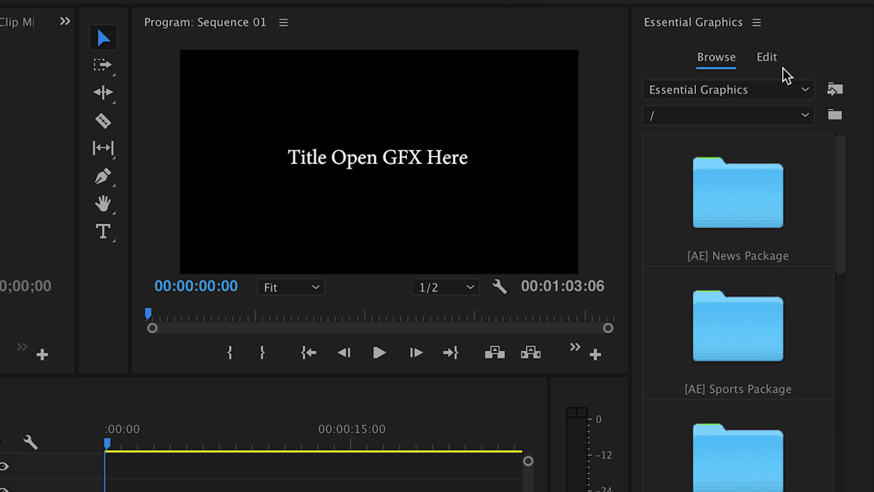
Step: Set the Essential Graphics Browse source to Libraries and select My Library
left_click(759, 91)
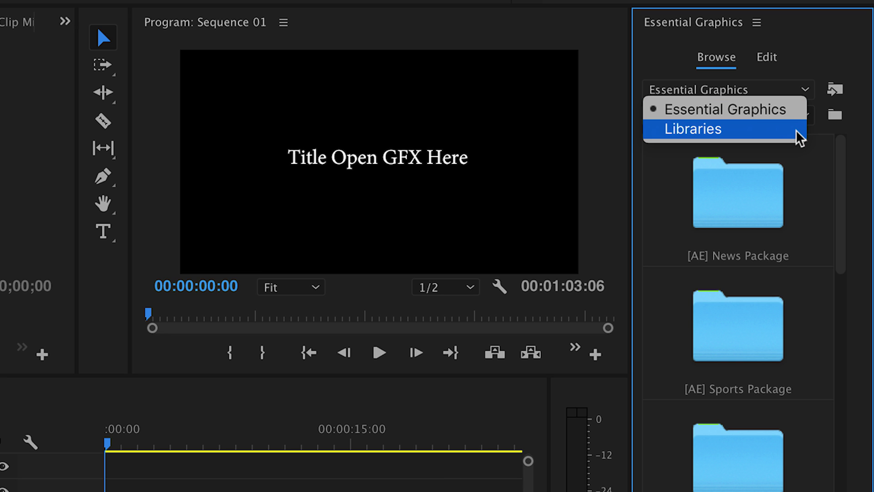
left_click(797, 116)
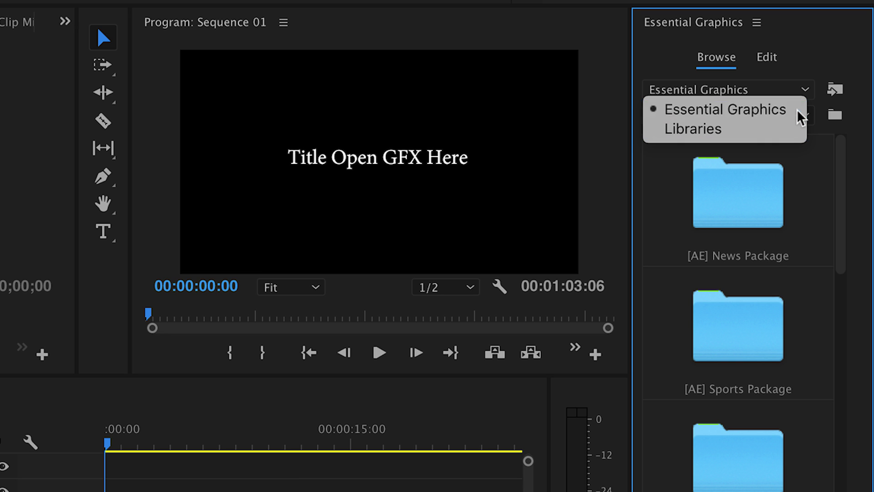
mouse_move(843, 166)
left_mouse_down()
mouse_move(843, 260)
mouse_move(839, 151)
left_mouse_up()
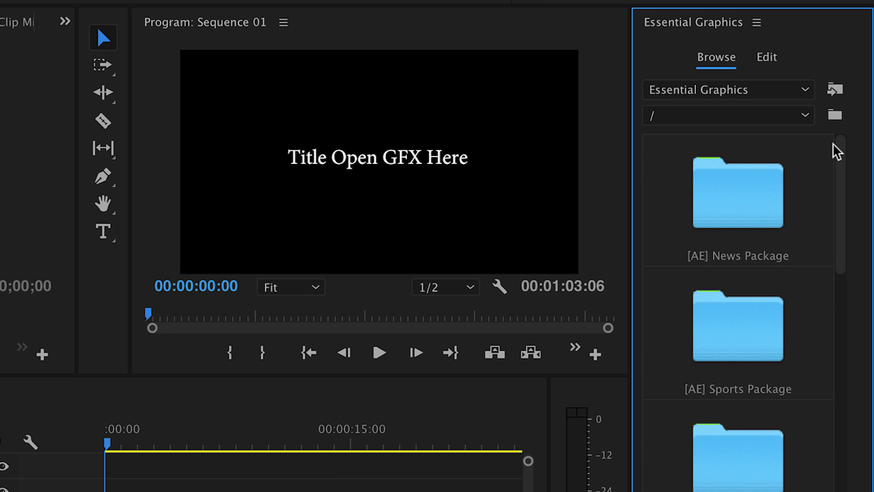
left_click(782, 102)
left_click(763, 130)
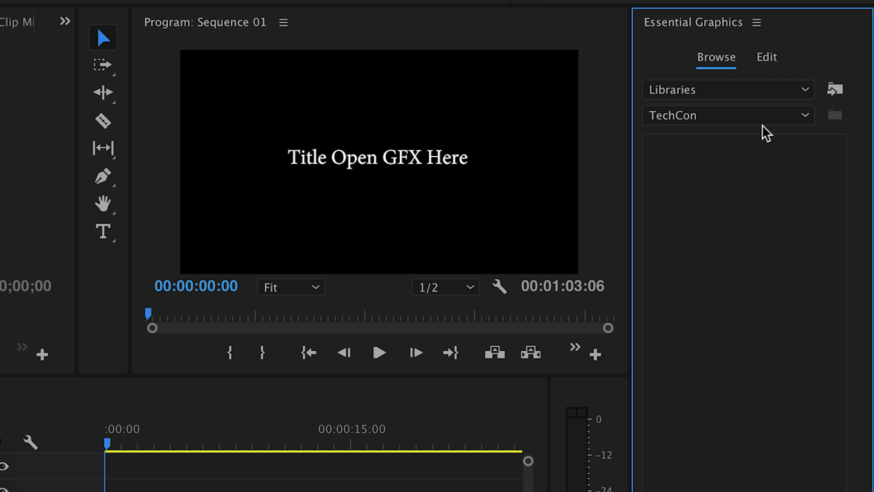
left_click(774, 118)
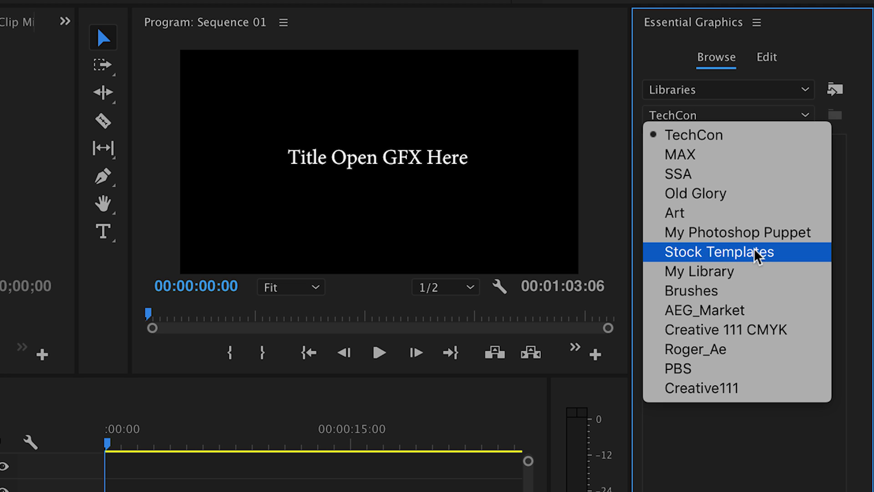
left_click(755, 273)
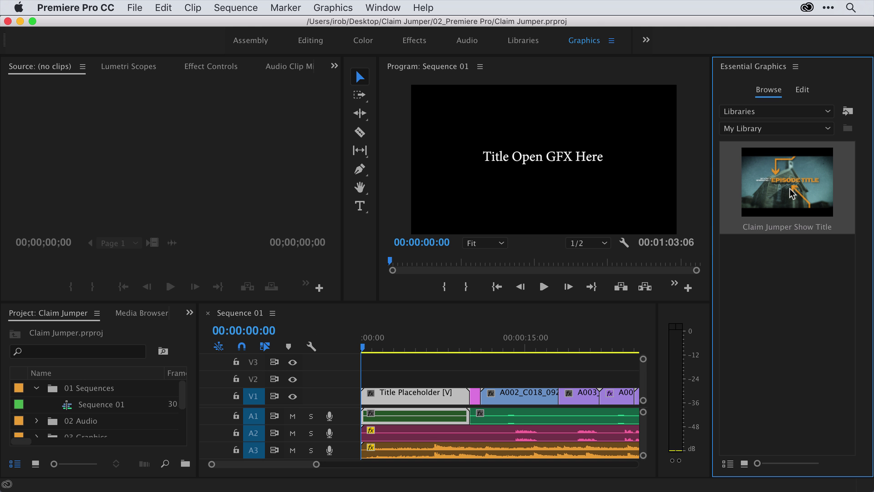
Step: Place the Claim Jumper Show Title template at the start of V1 and scrub through its animation
left_click_drag(792, 193, 364, 408)
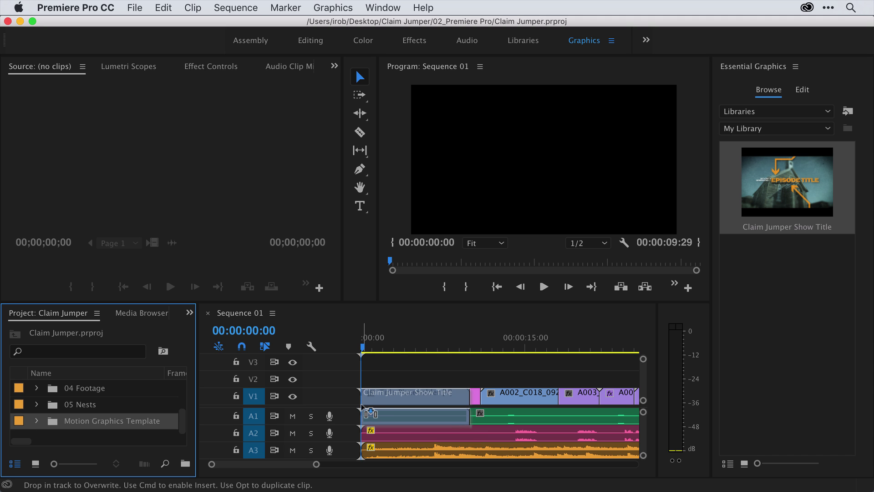
left_click_drag(364, 408, 364, 409)
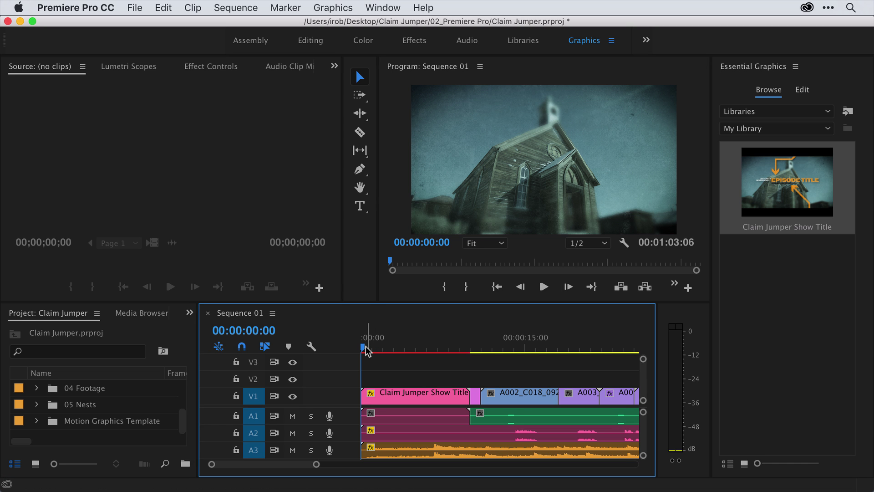
left_click_drag(367, 351, 441, 350)
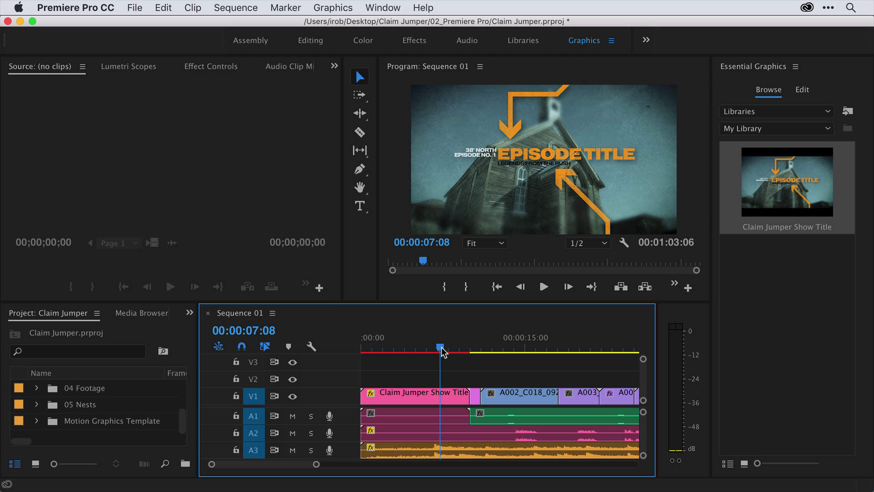
Step: Replace the title clip's text with 'Claim Jumper' in Essential Graphics
left_click(414, 402)
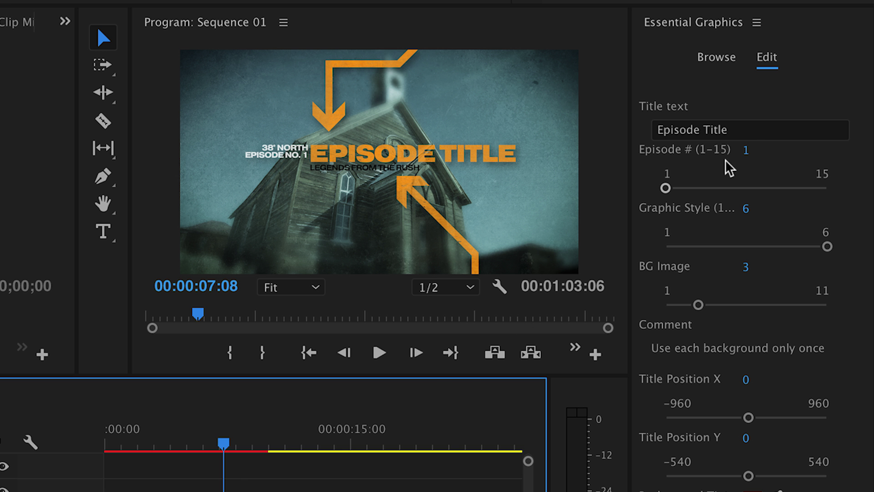
left_click(746, 137)
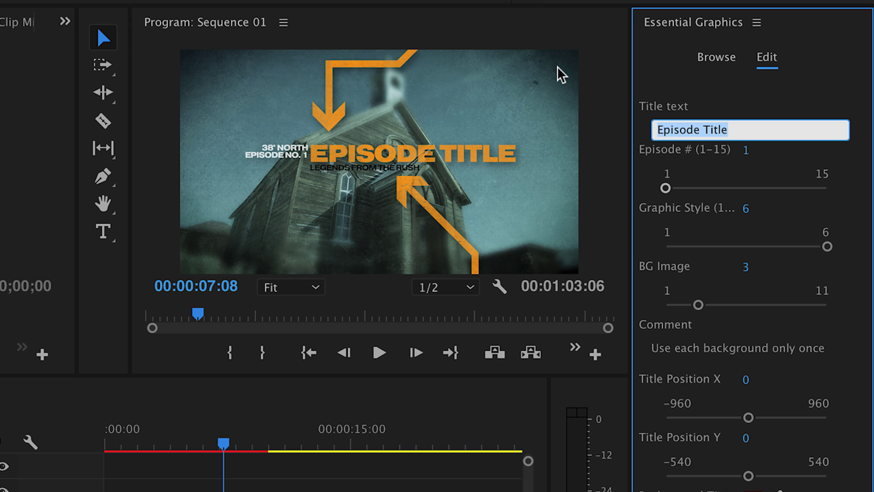
type("Claim Jum")
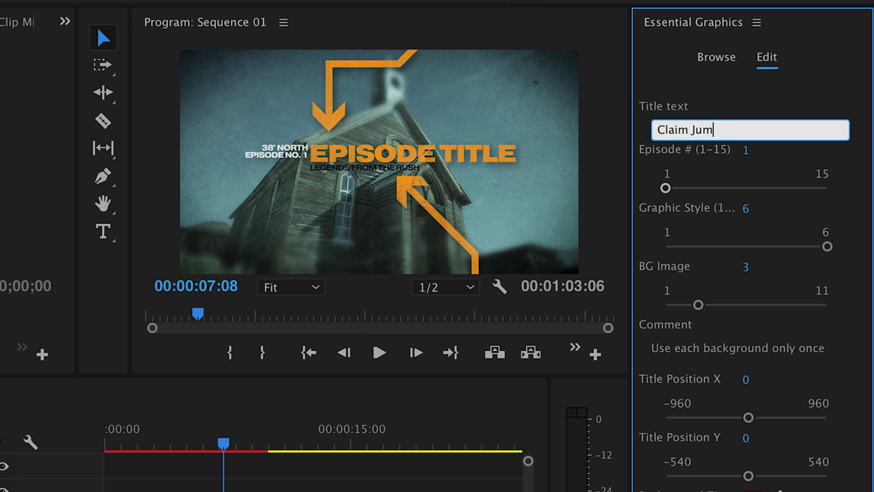
type("per")
left_click(687, 85)
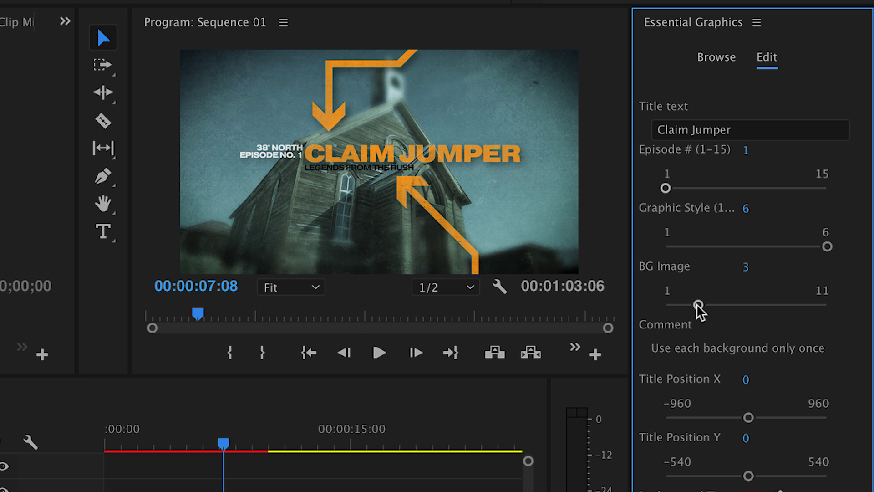
Step: Set BG Image to the wagon wheel image (slider 1) and Title Position Y to -226
left_click_drag(697, 305, 663, 305)
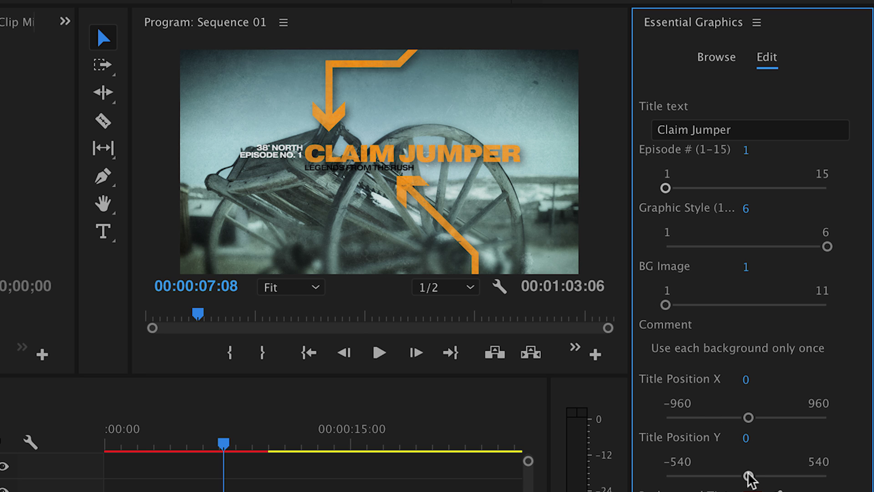
left_click_drag(748, 475, 761, 476)
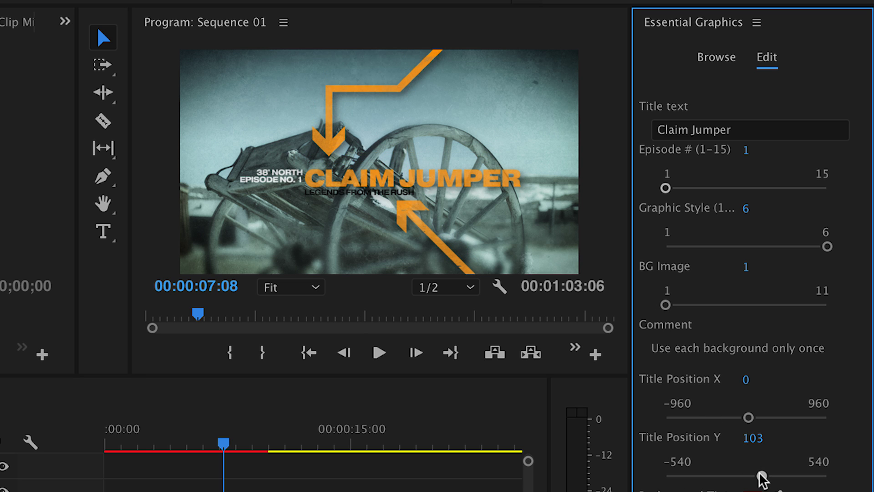
left_click_drag(760, 475, 713, 475)
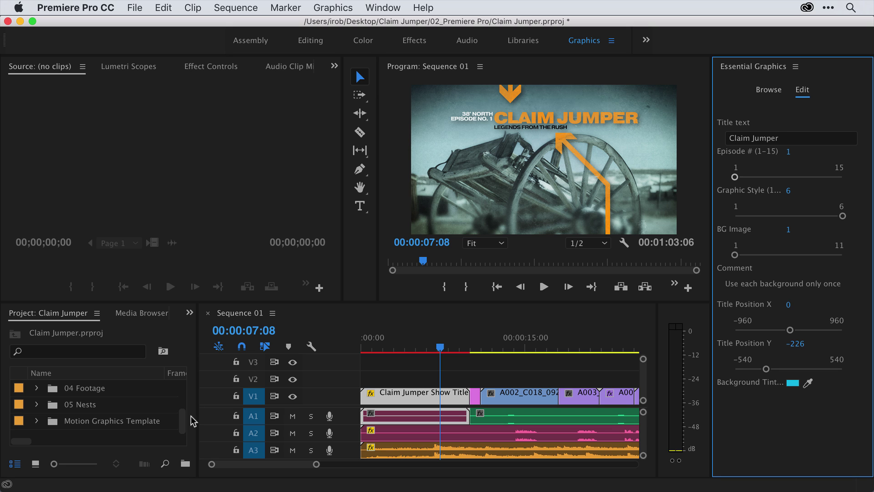
Step: Duplicate Sequence 01 in the Project panel and rename the copy 'Sequence 02'
left_click_drag(183, 417, 184, 380)
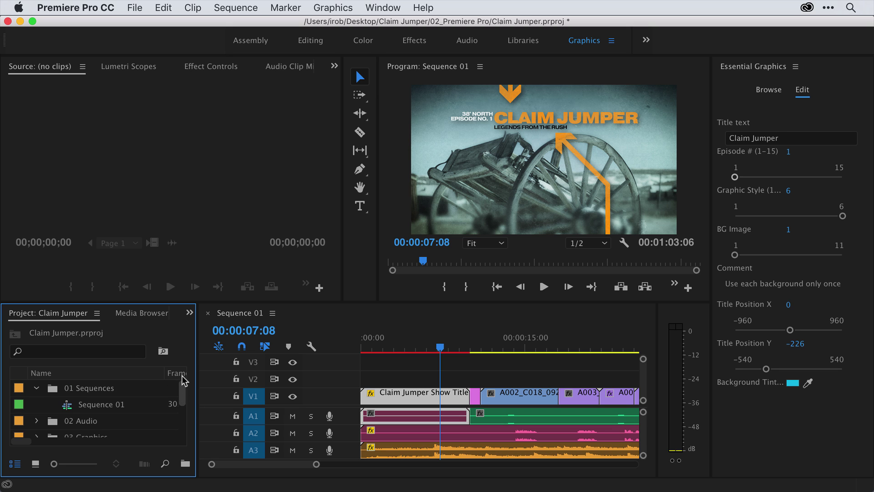
left_click(67, 405)
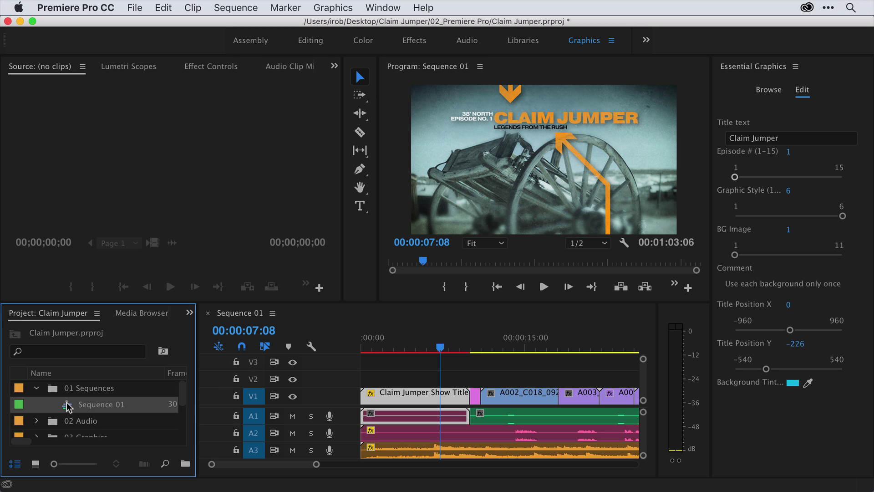
right_click(67, 405)
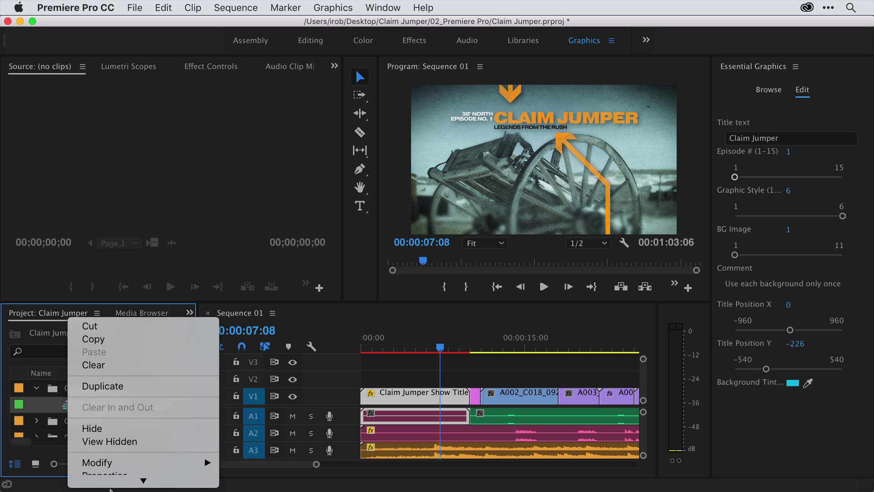
left_click(119, 361)
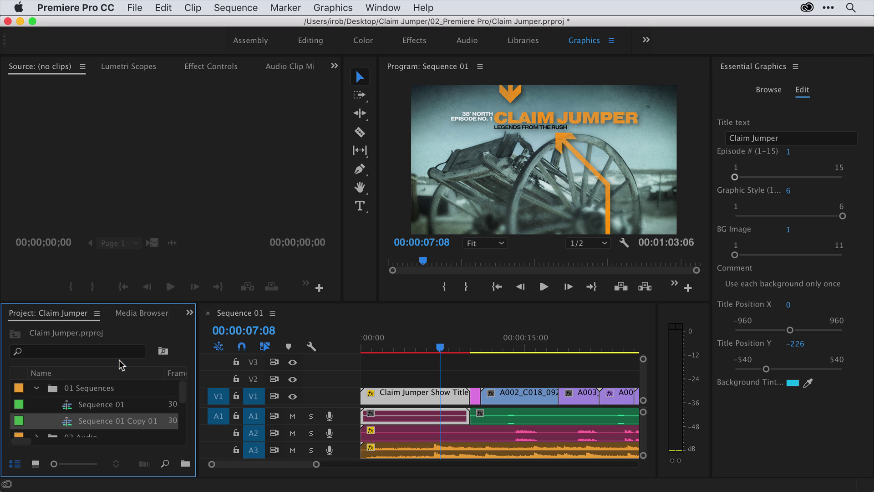
left_click(122, 421)
left_click_drag(121, 422, 194, 431)
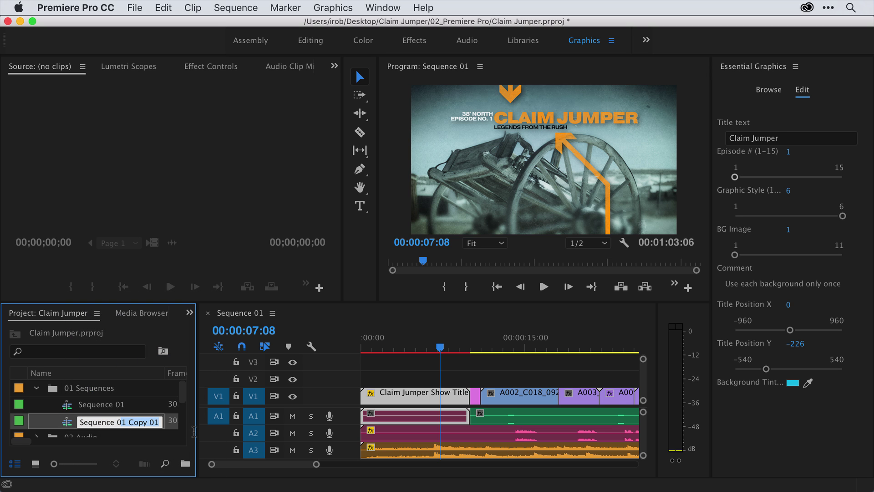
type("2")
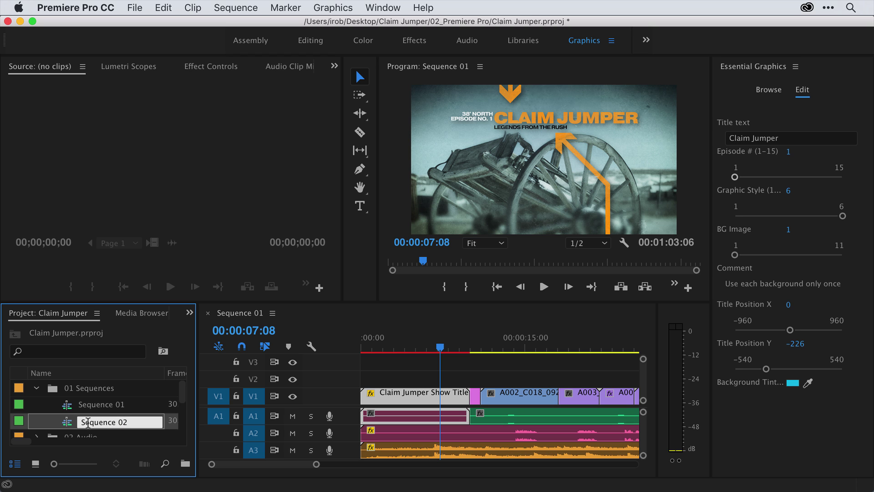
key("Return")
Step: Open Sequence 02 and set its title's Background Tint to dark red 581C00
double_click(67, 423)
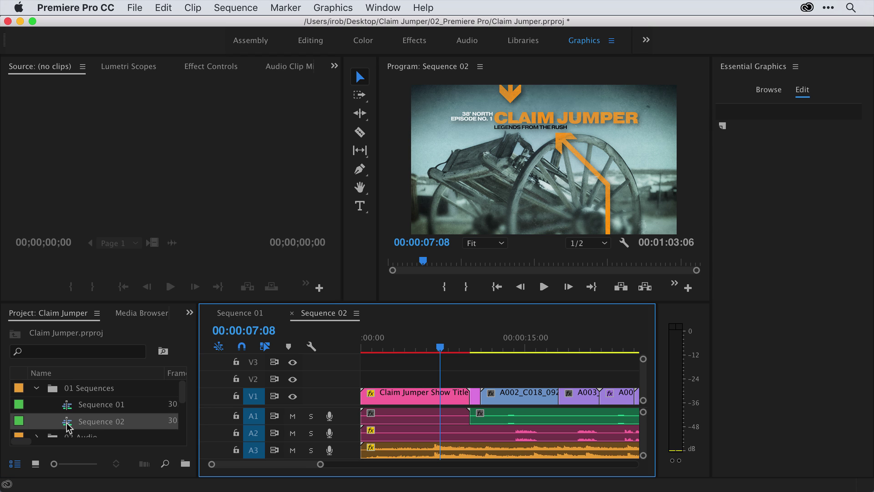
left_click(417, 394)
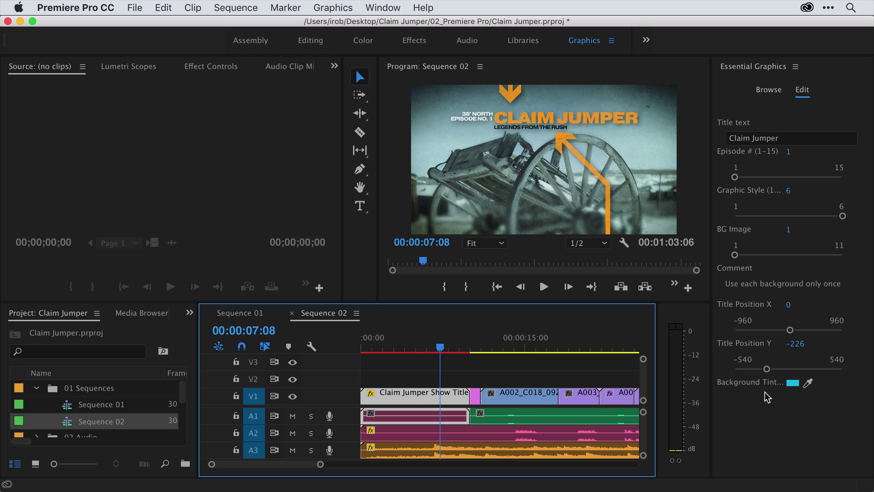
left_click(793, 383)
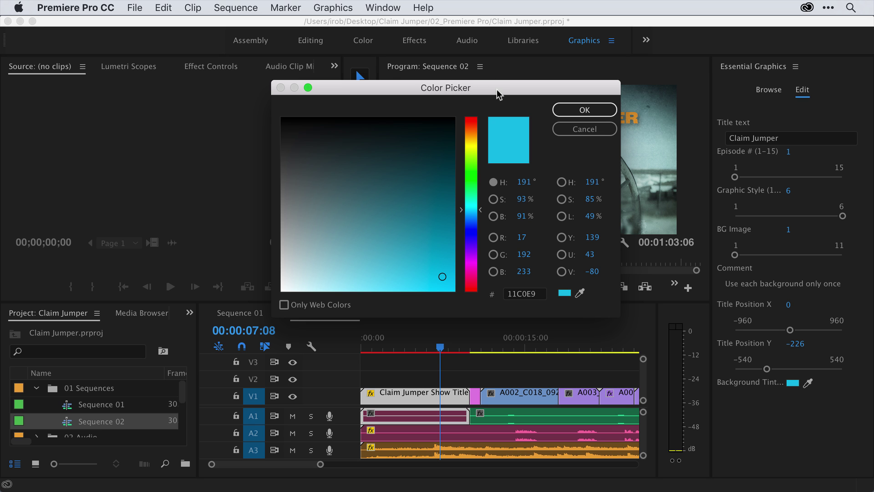
left_click_drag(500, 91, 276, 159)
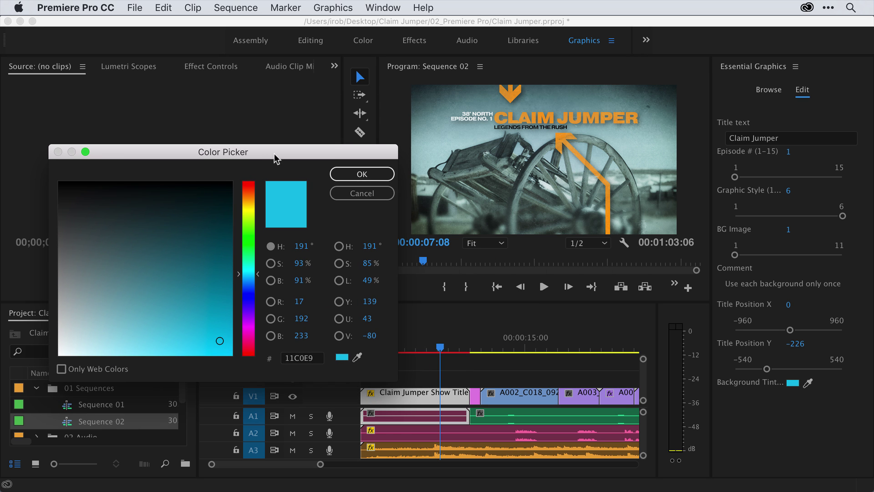
left_click_drag(247, 276, 246, 190)
left_click_drag(231, 242, 234, 242)
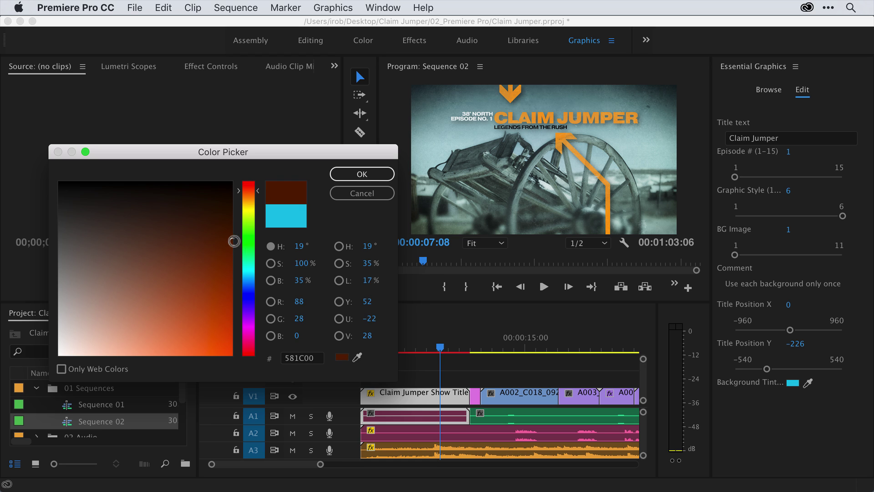
left_click(376, 175)
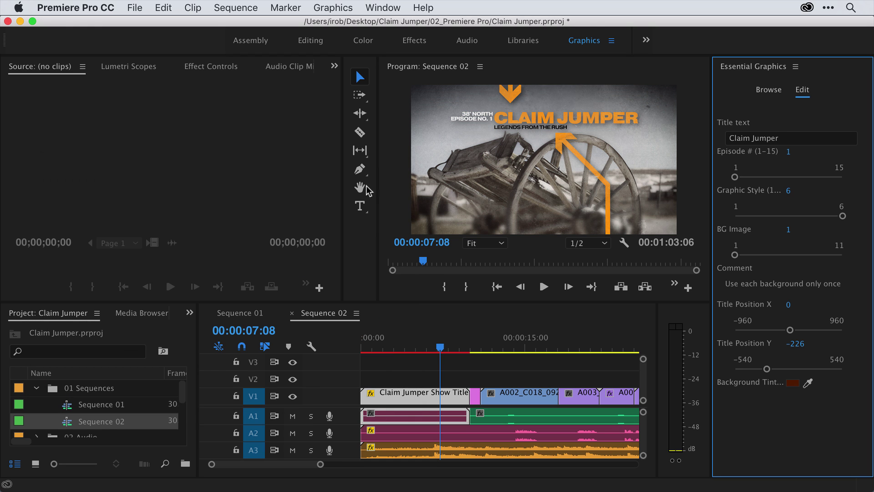
Step: Return to the Sequence 01 timeline tab to compare its cyan-tinted title
left_click(250, 313)
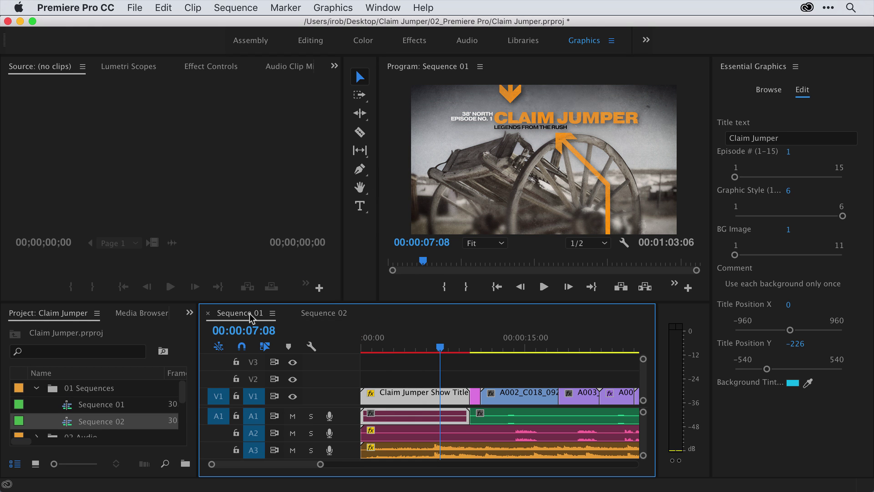